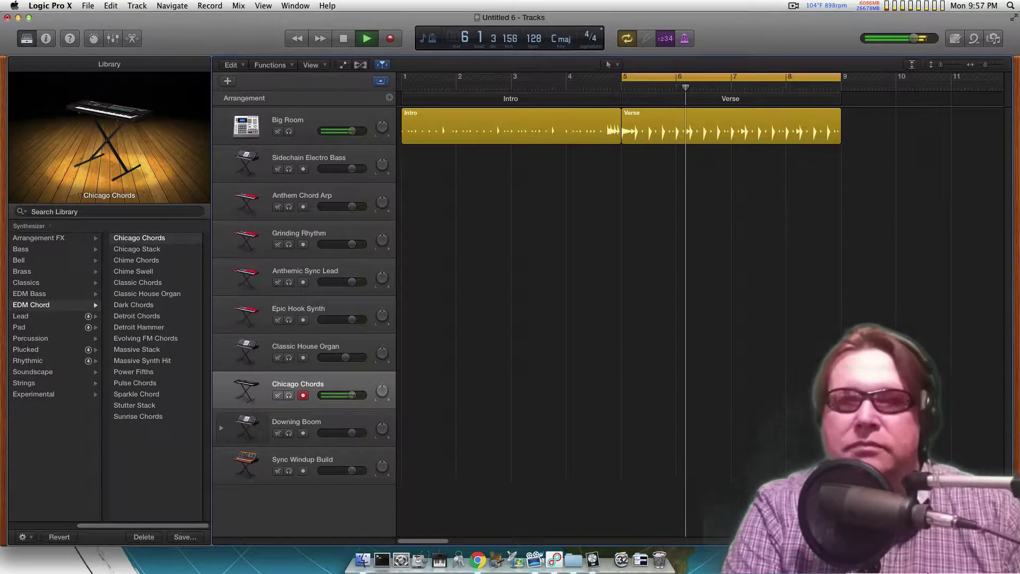
key("space")
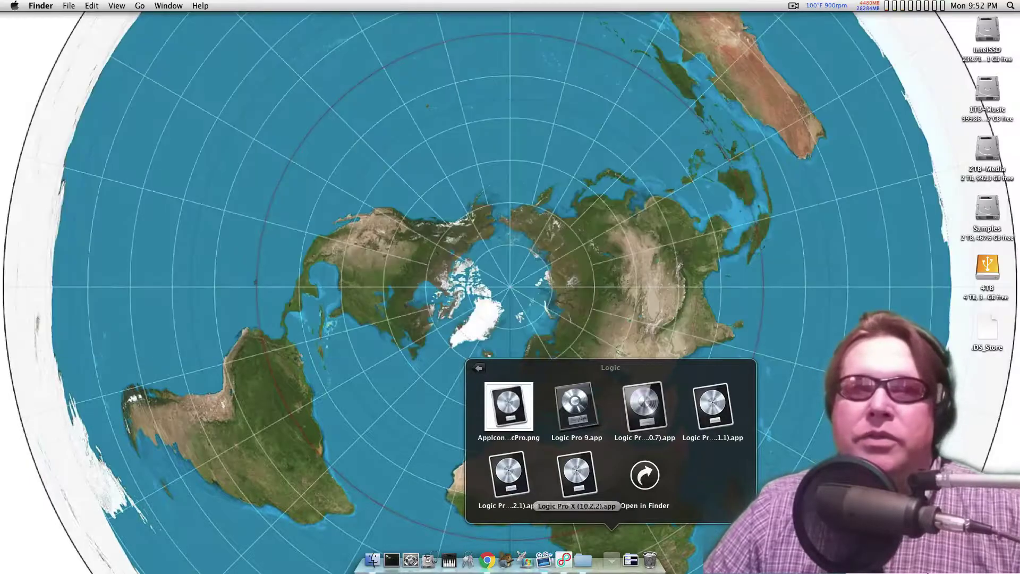
Launch Logic Pro X (10.2.2), continue without downloading more sounds and dismiss the What's New screen
left_click(576, 475)
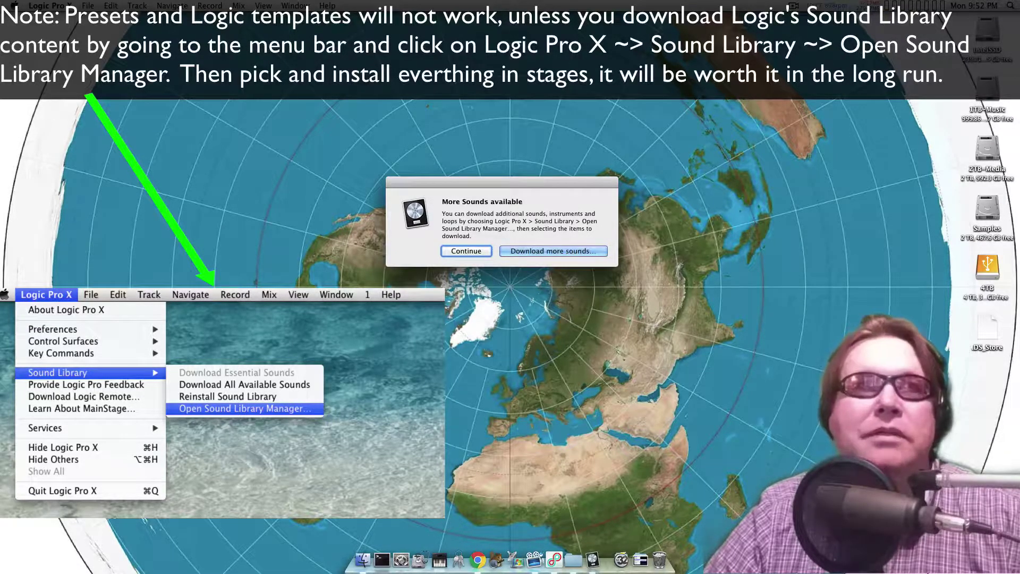
left_click_drag(555, 214, 583, 214)
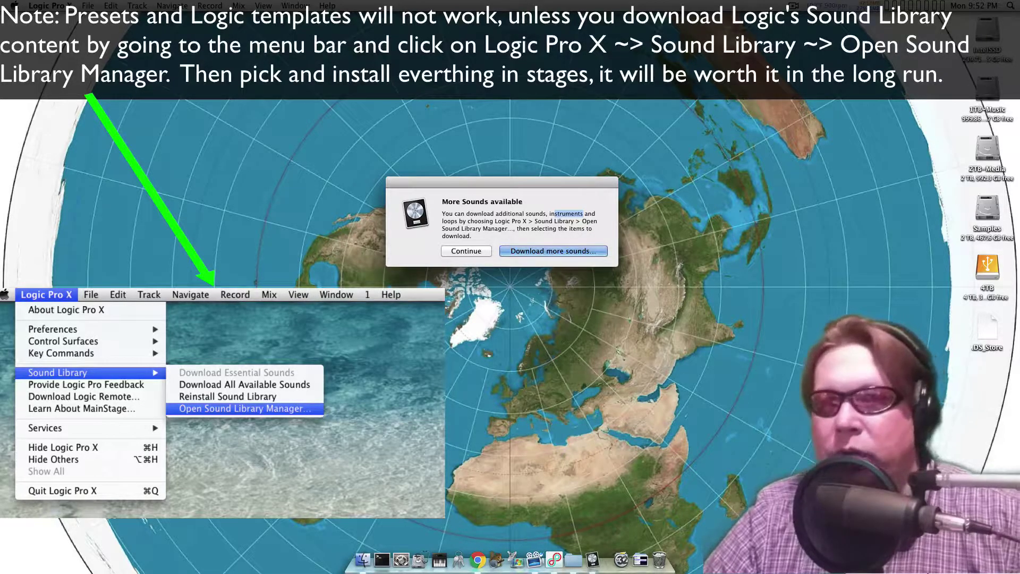
left_click(465, 251)
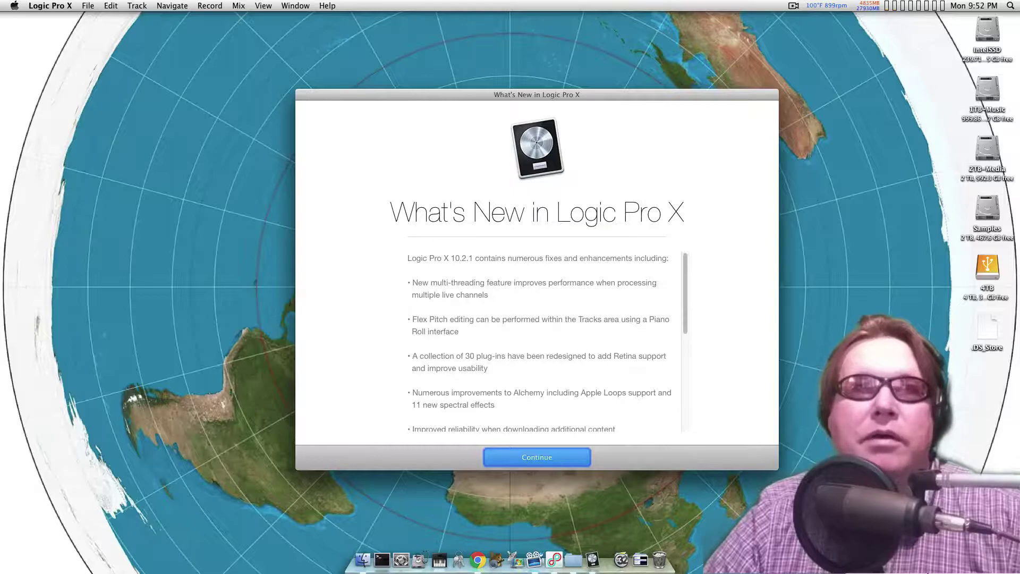
key("Return")
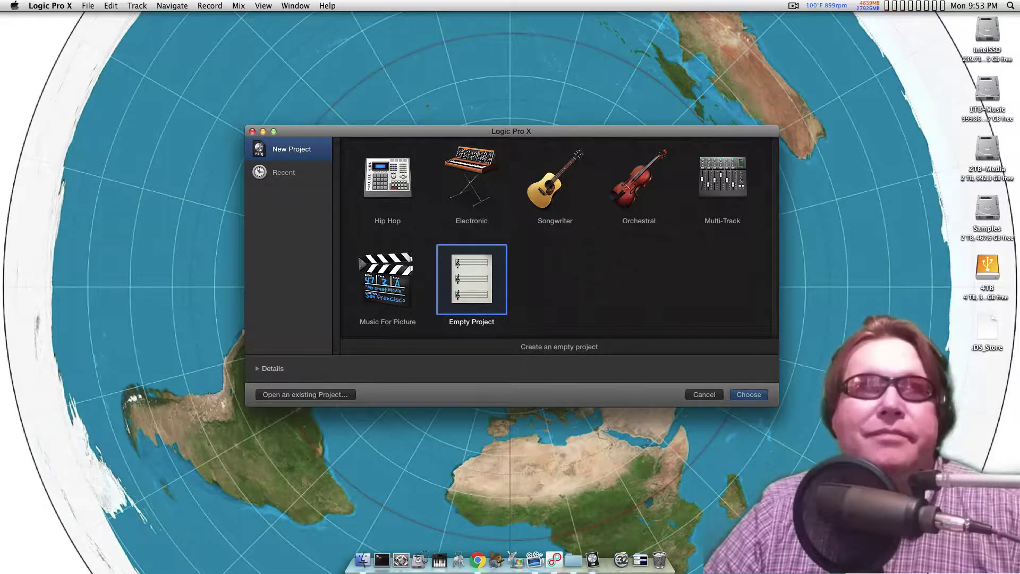
Select the Electronic template for the new project and expand the project details
left_click_drag(511, 132, 509, 136)
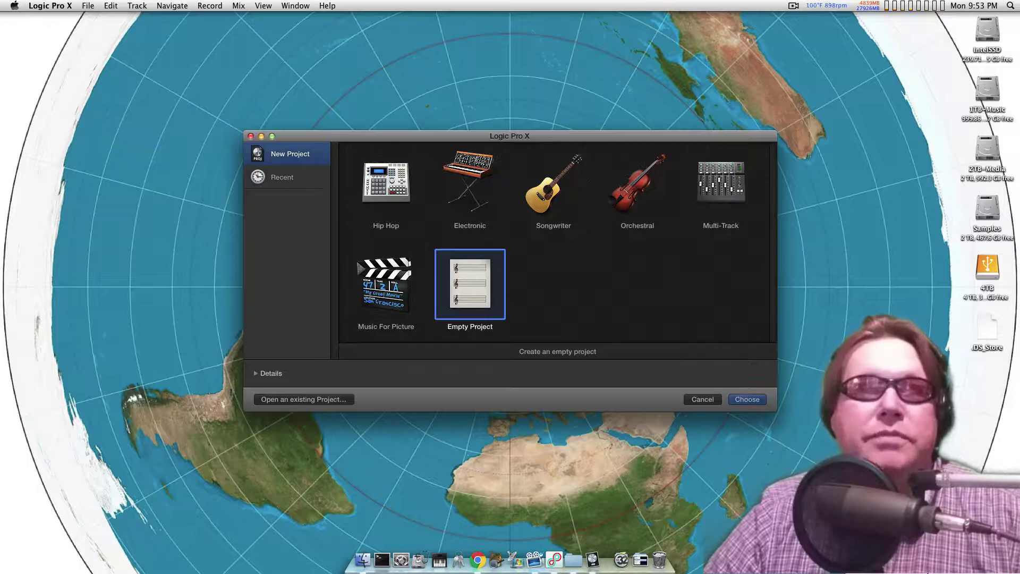
key("Up")
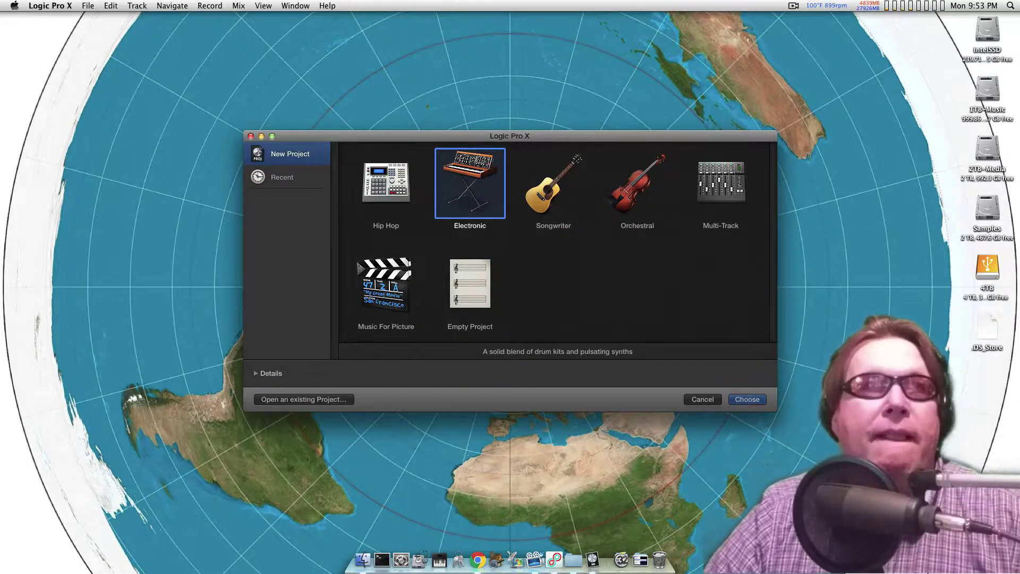
left_click(256, 373)
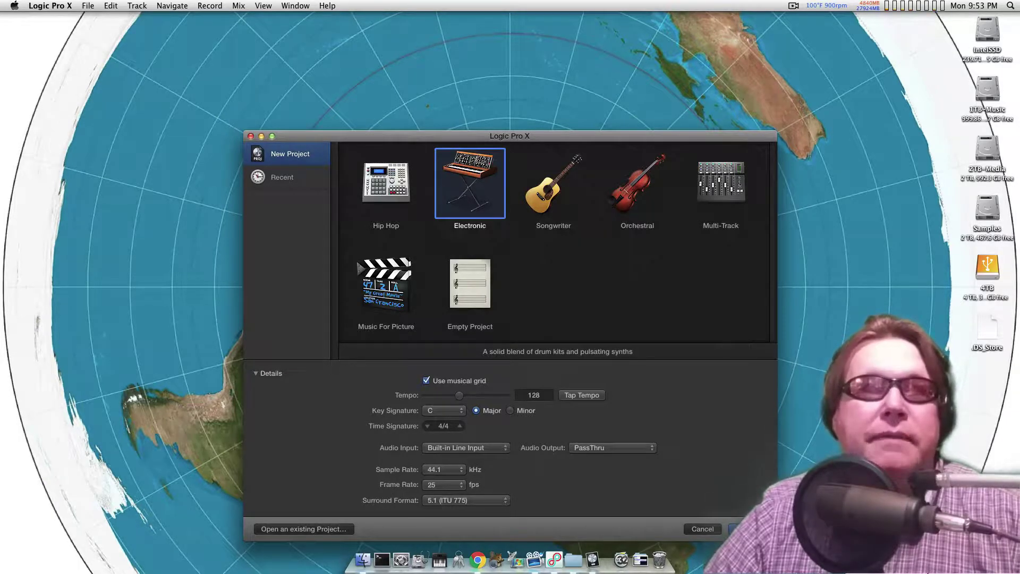
left_click_drag(509, 136, 539, 49)
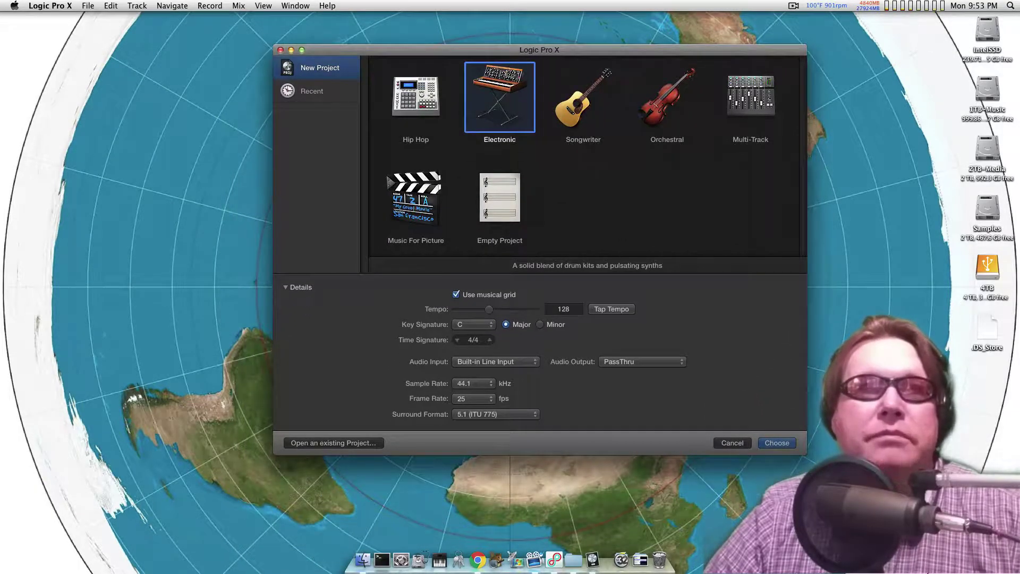
Examine the choices offered for audio output, audio input, sample rate and frame rate without changing them
left_click(641, 361)
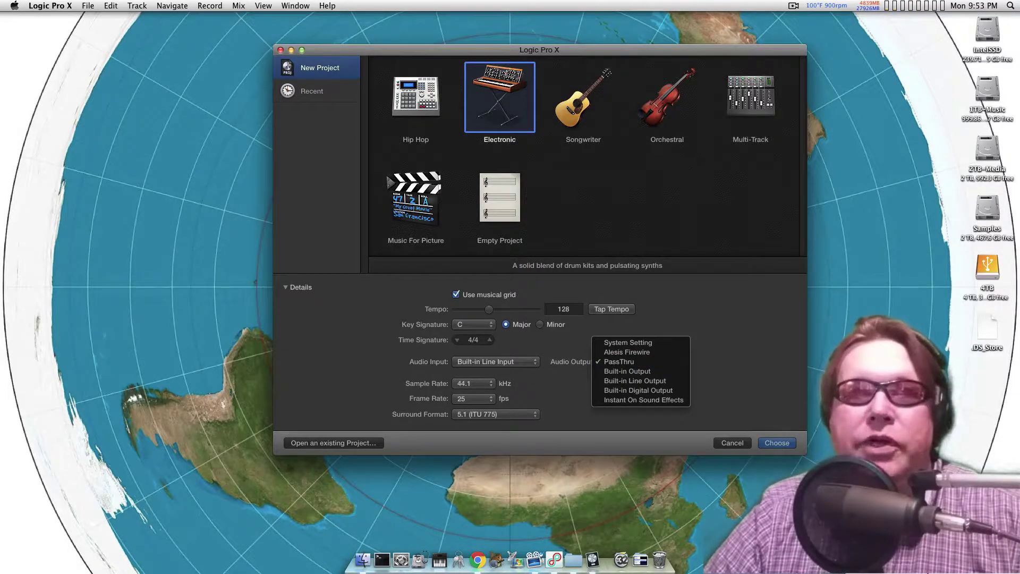
key("Escape")
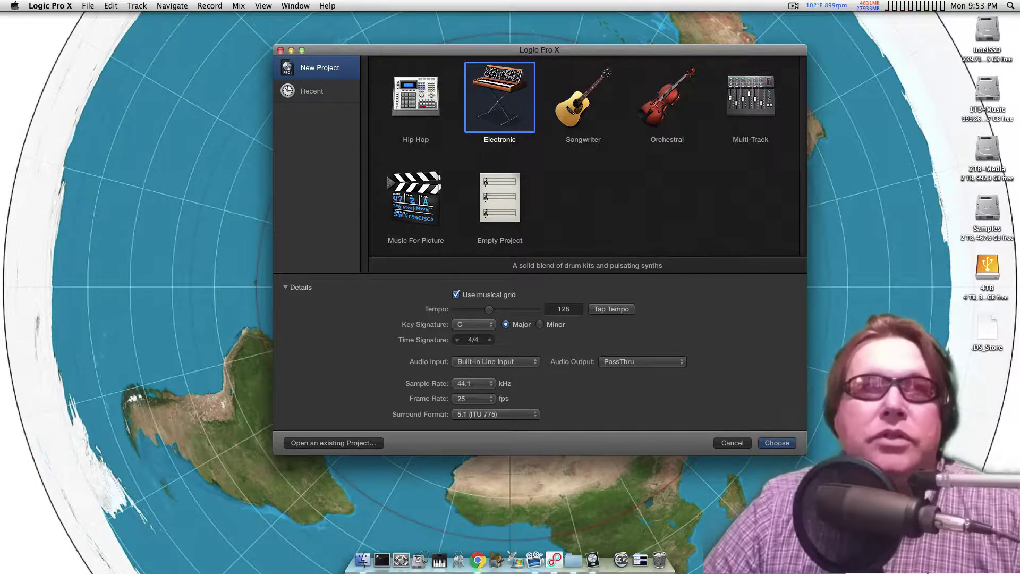
left_click(495, 361)
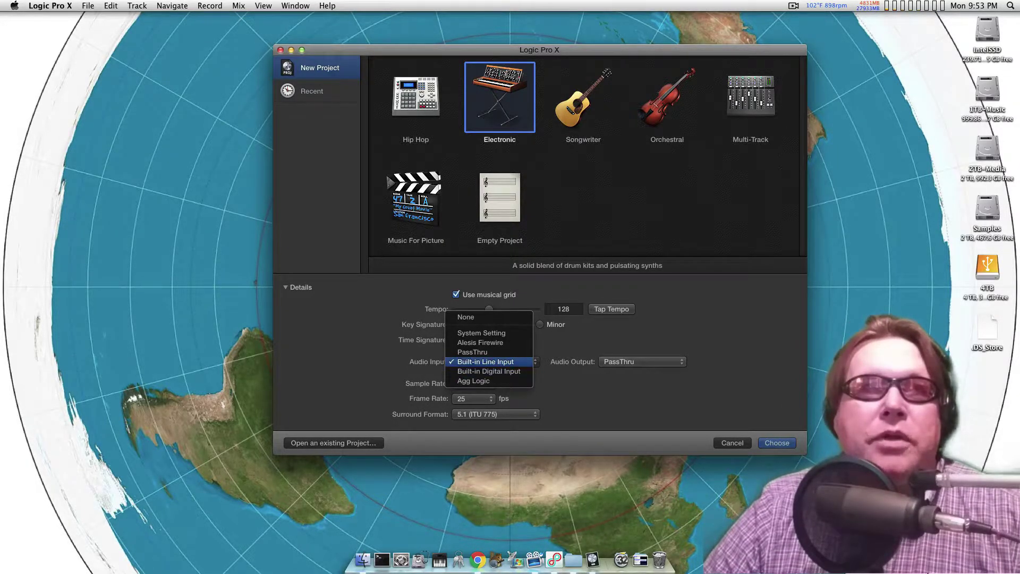
key("Escape")
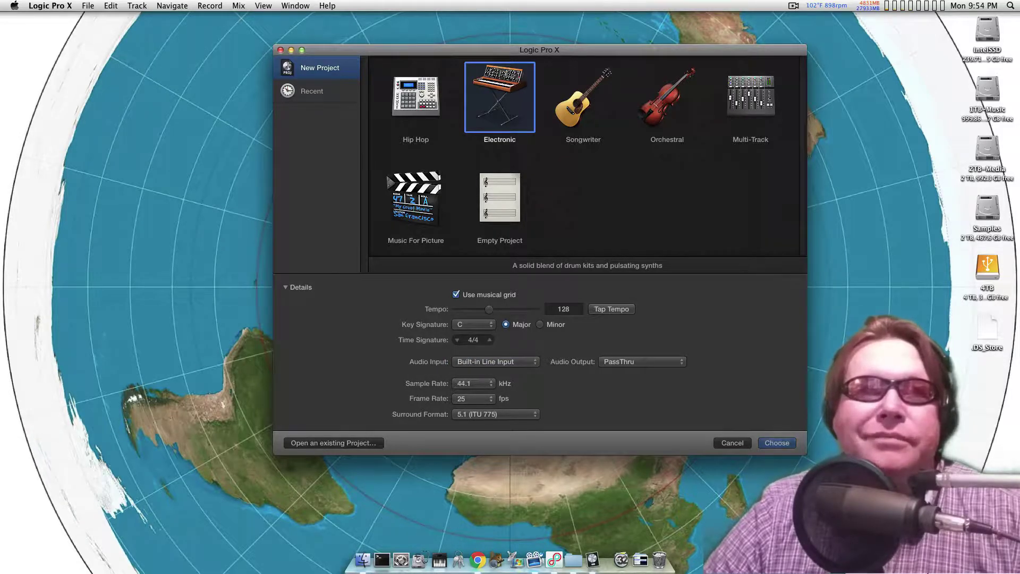
left_click(473, 383)
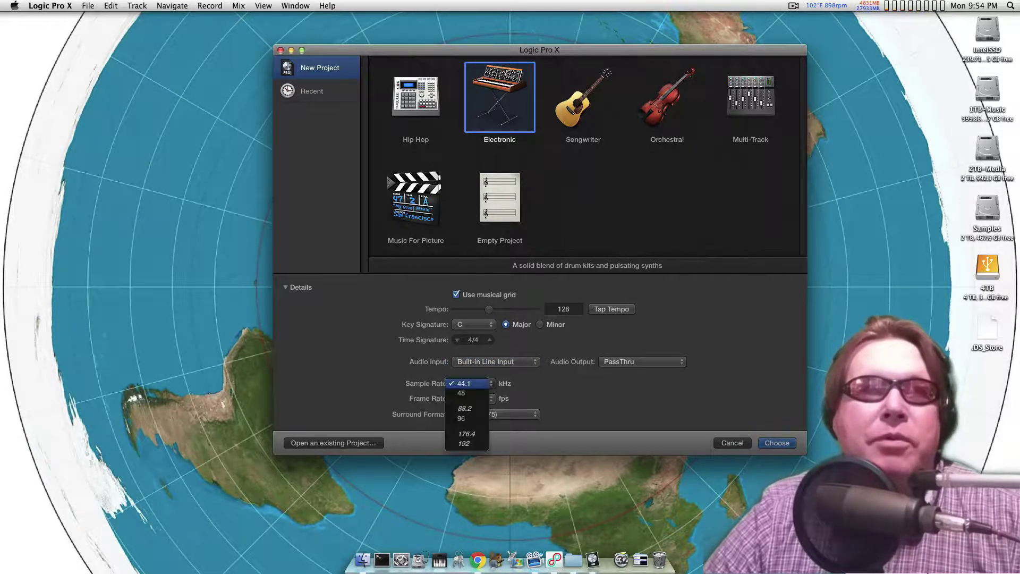
key("Escape")
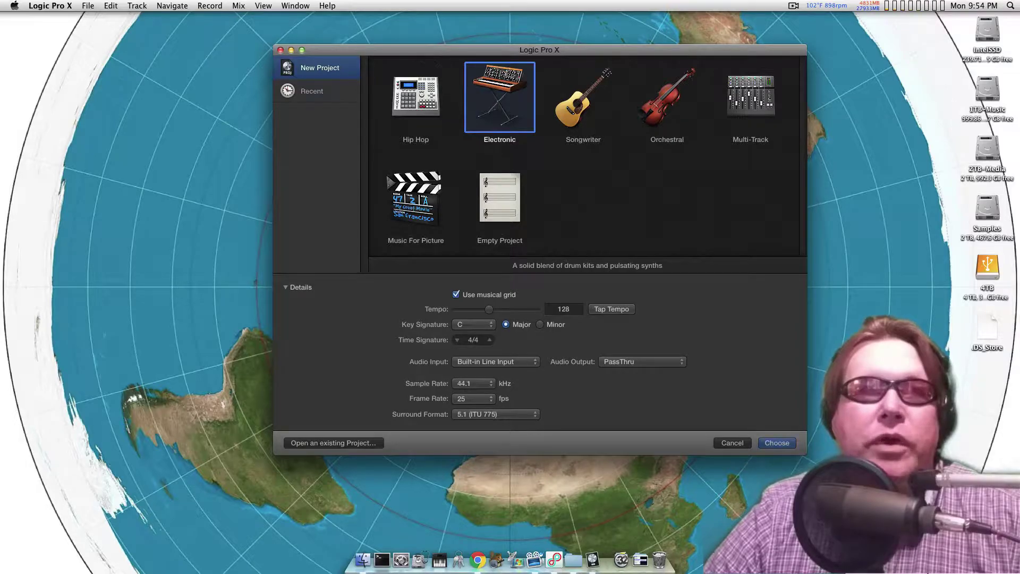
left_click(473, 398)
key("Escape")
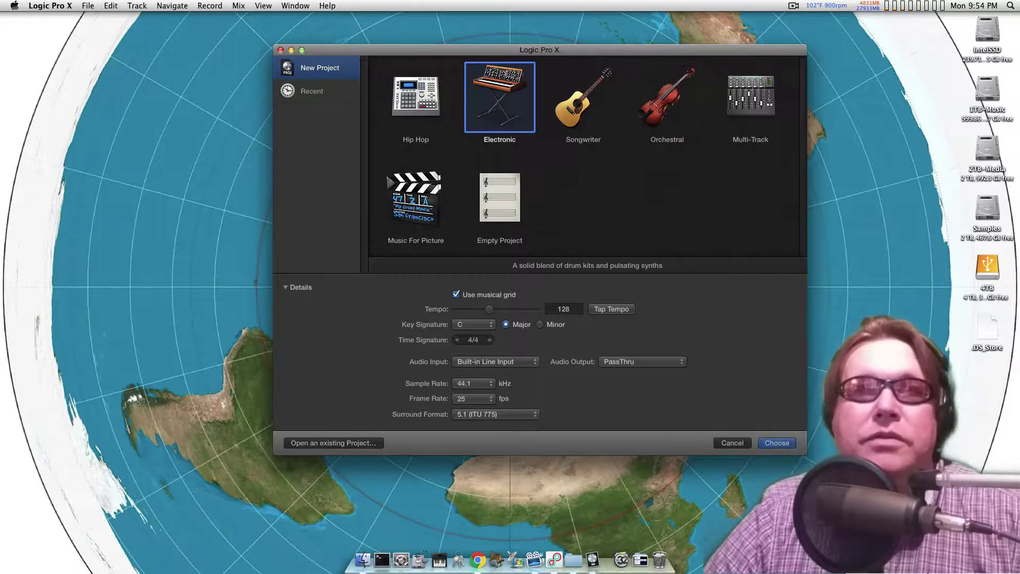
Create the project from the Electronic template and hide the inspector
key("Return")
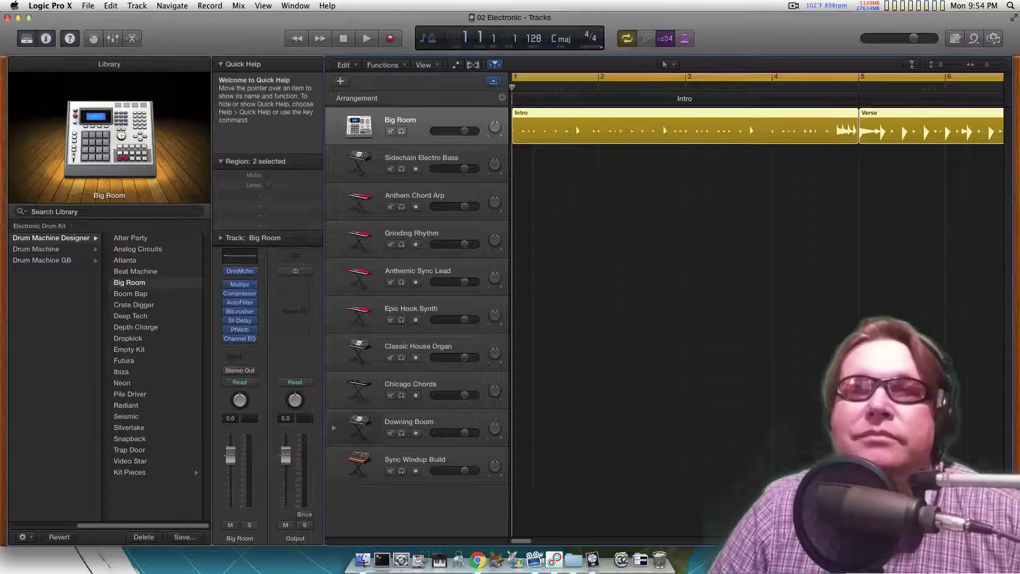
key("i")
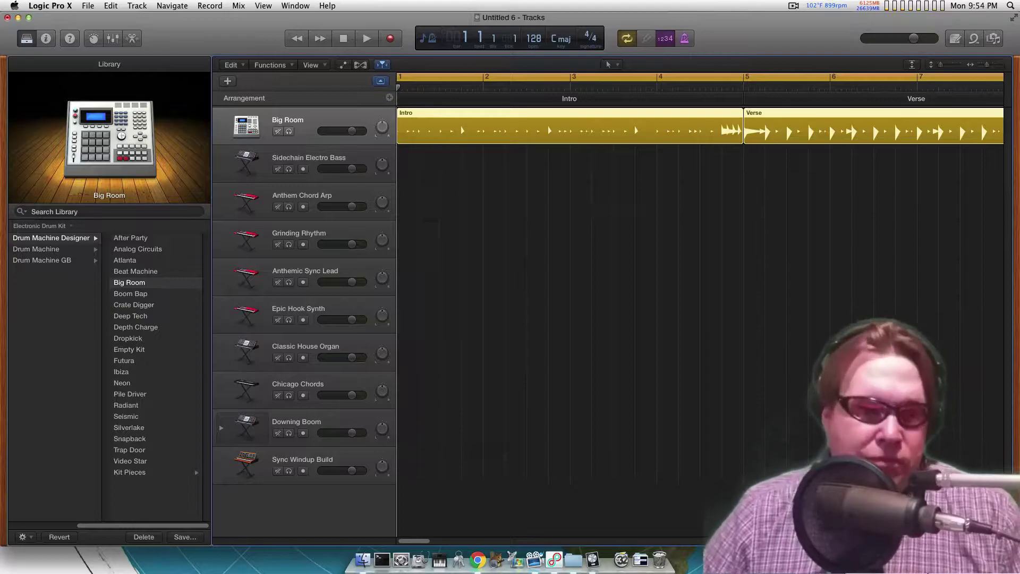
key("super+Left")
key("super+Left")
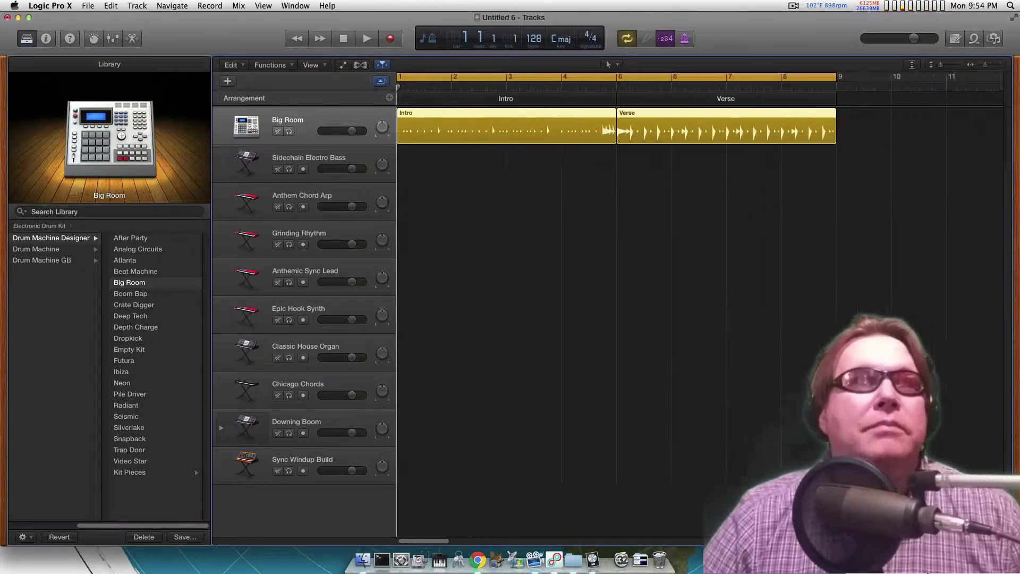
scroll(619, 294, "left", 1)
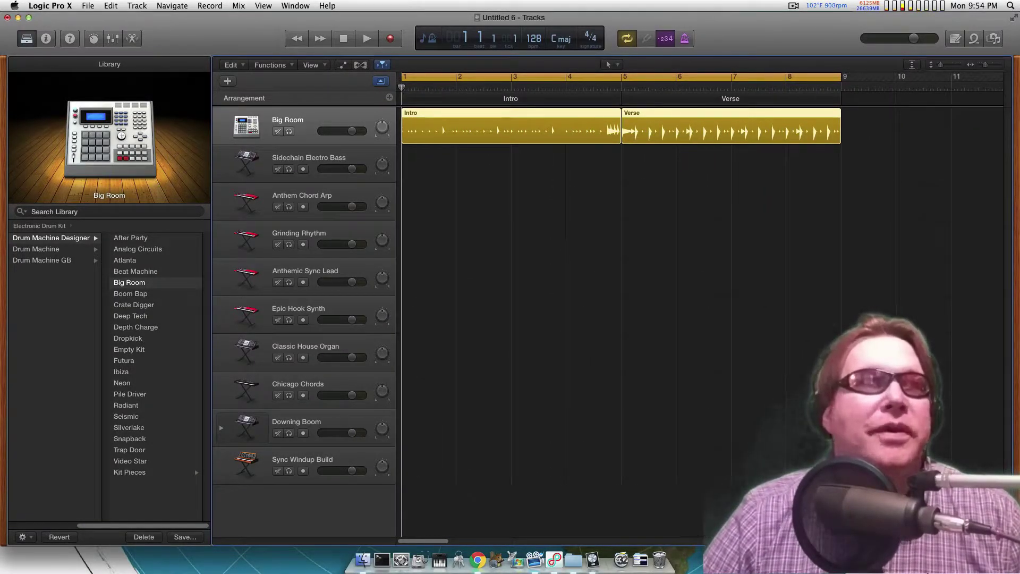
Audition the synth tracks one after another, from Sidechain Electro Bass through Epic Hook Synth
left_click(299, 234)
left_click(308, 159)
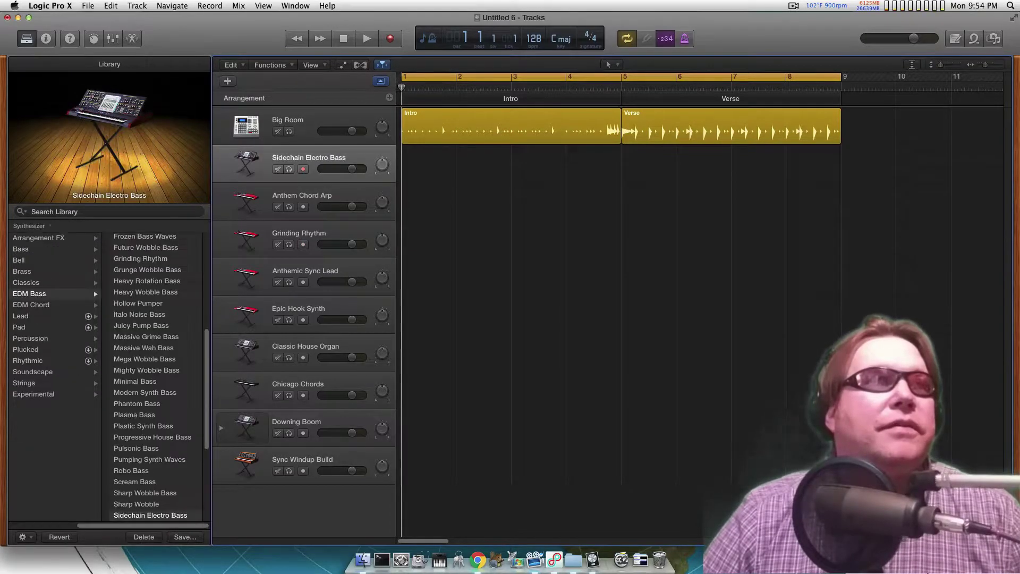
key("Down")
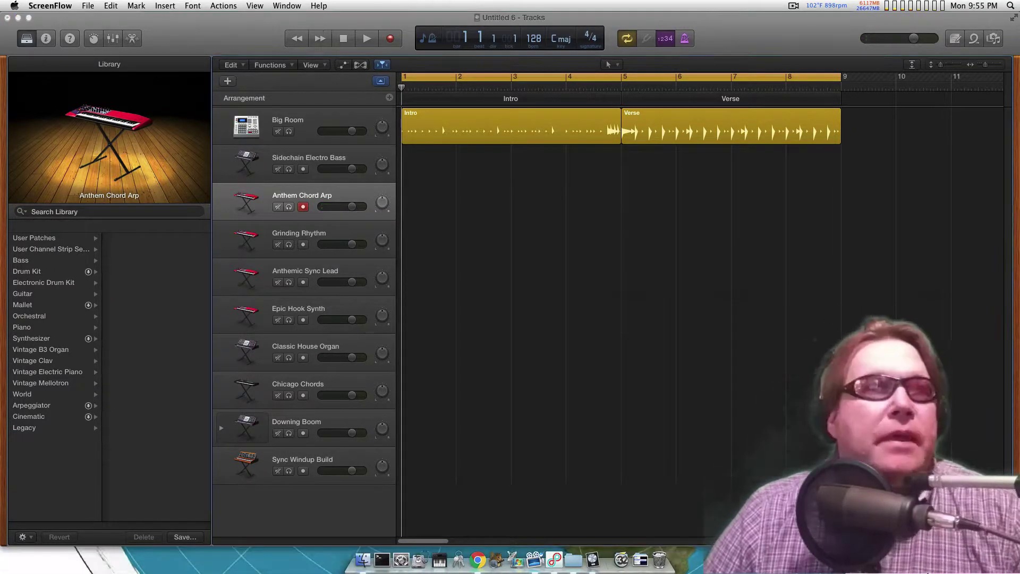
left_click(299, 232)
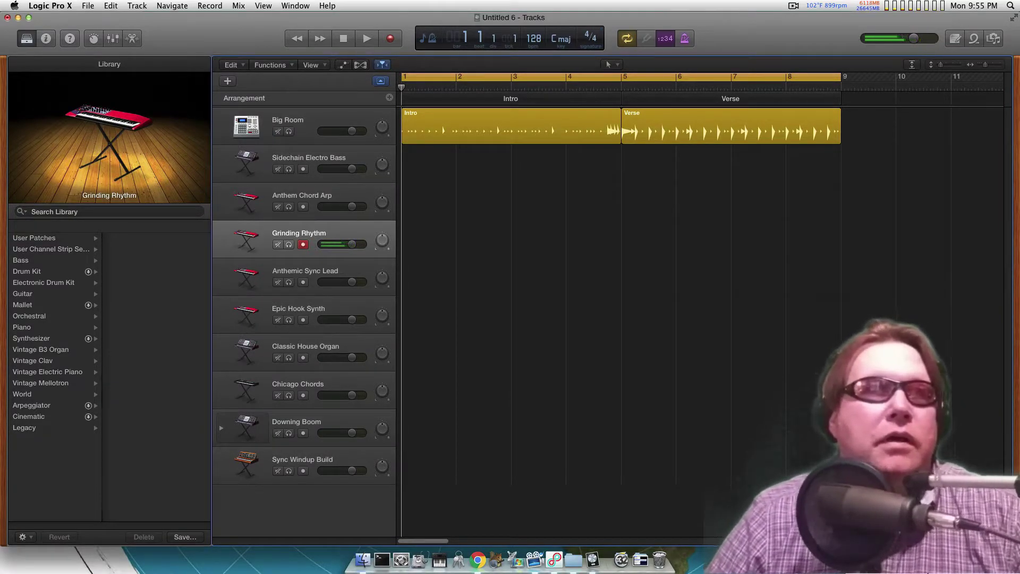
key("Down")
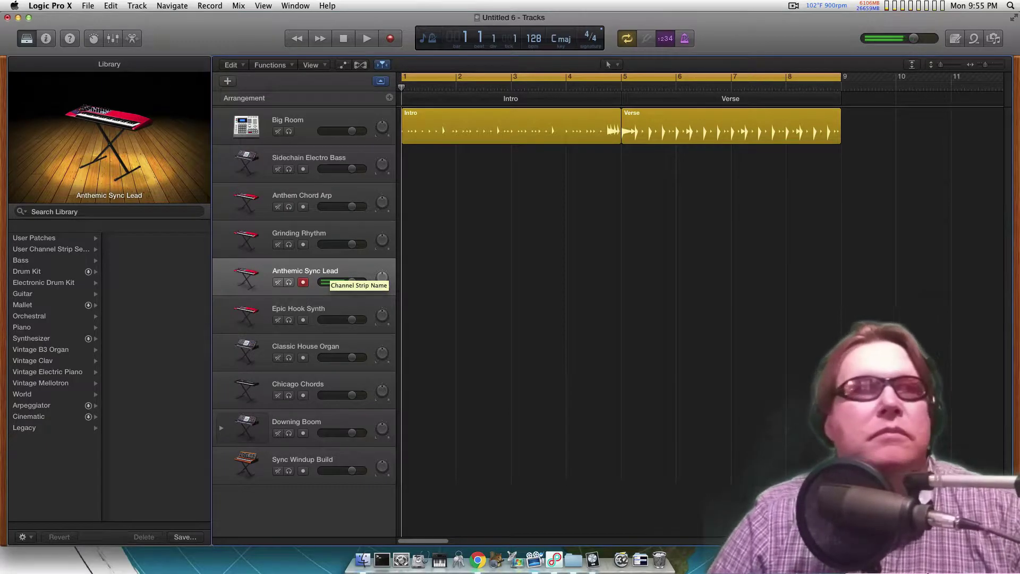
key("Down")
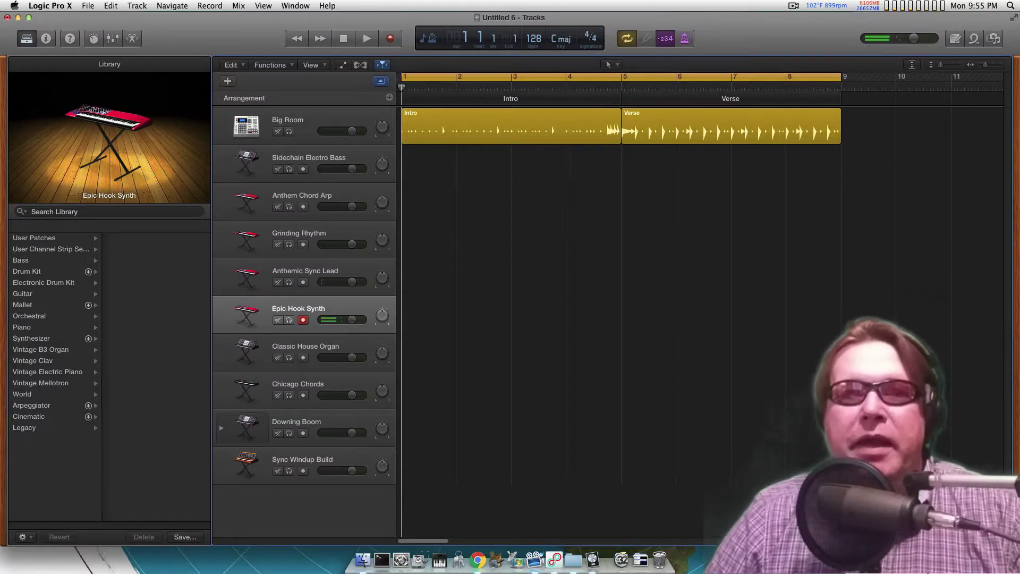
Select the Classic House Organ track and lower its volume slightly
key("Down")
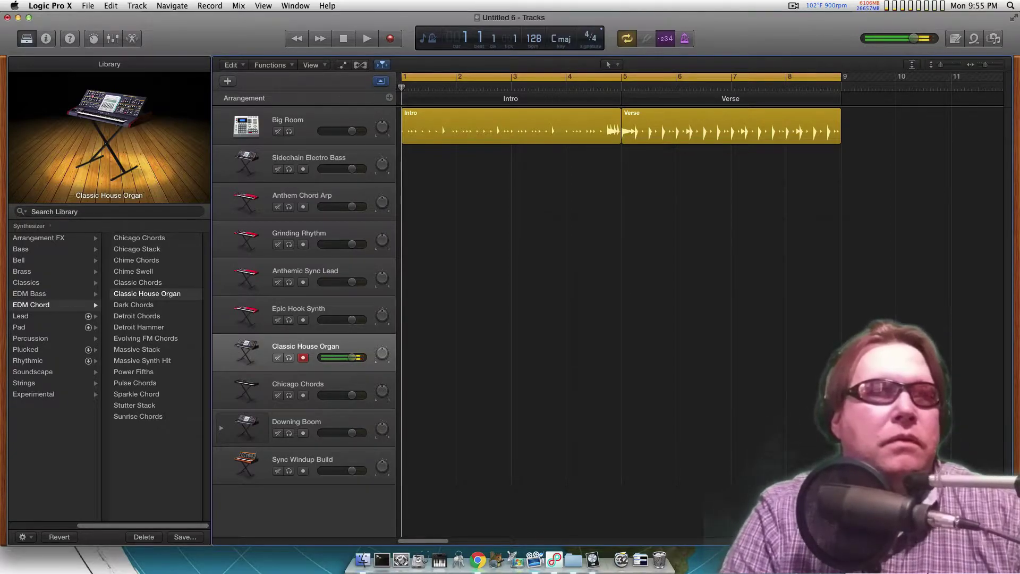
left_click_drag(352, 357, 345, 357)
Audition the Chicago Chords, Downing Boom and Sync Windup Build tracks in turn
key("Down")
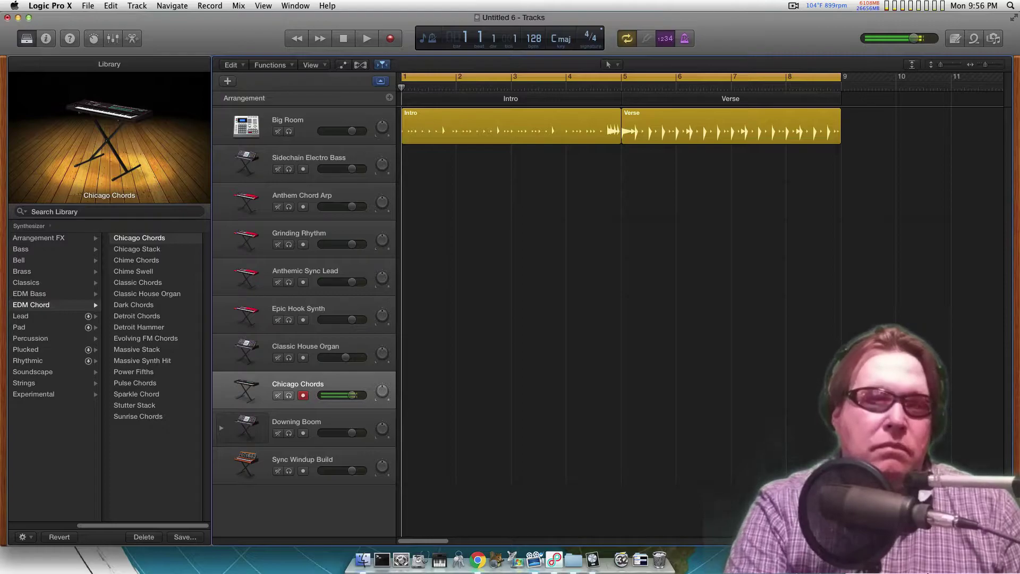
key("Down")
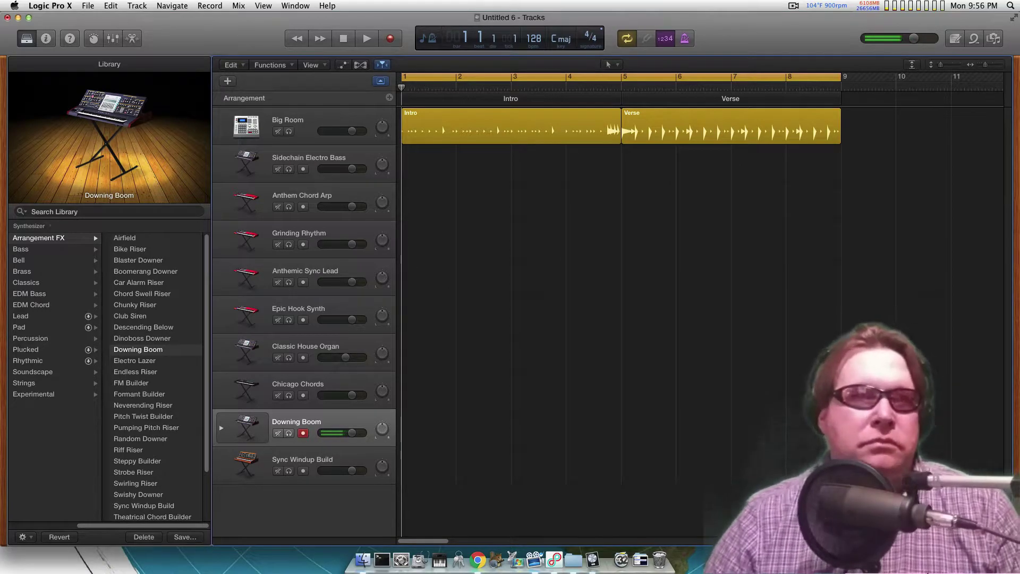
key("Down")
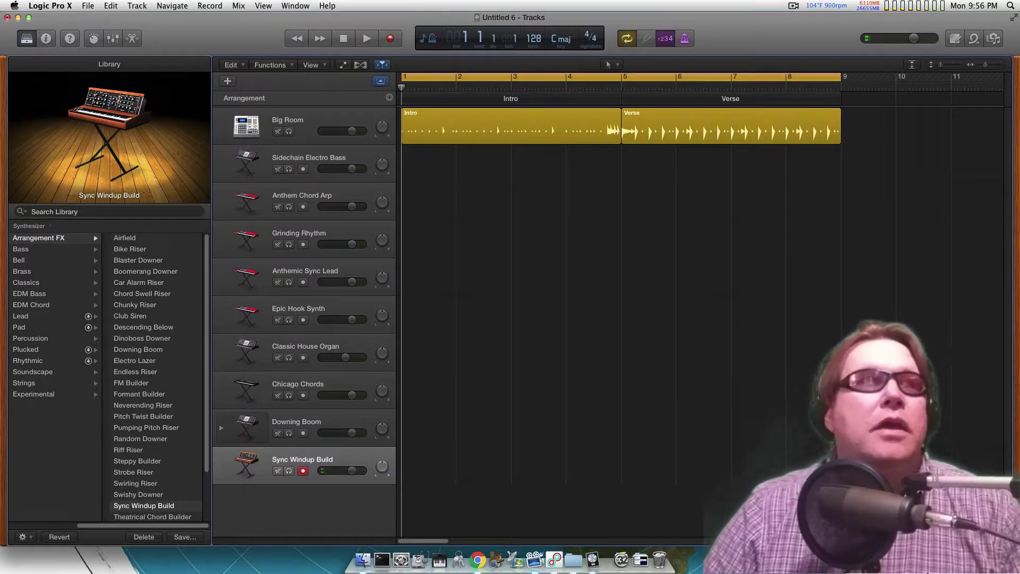
Select the Big Room drum track and play its Intro and Verse regions, then stop playback
left_click(287, 125)
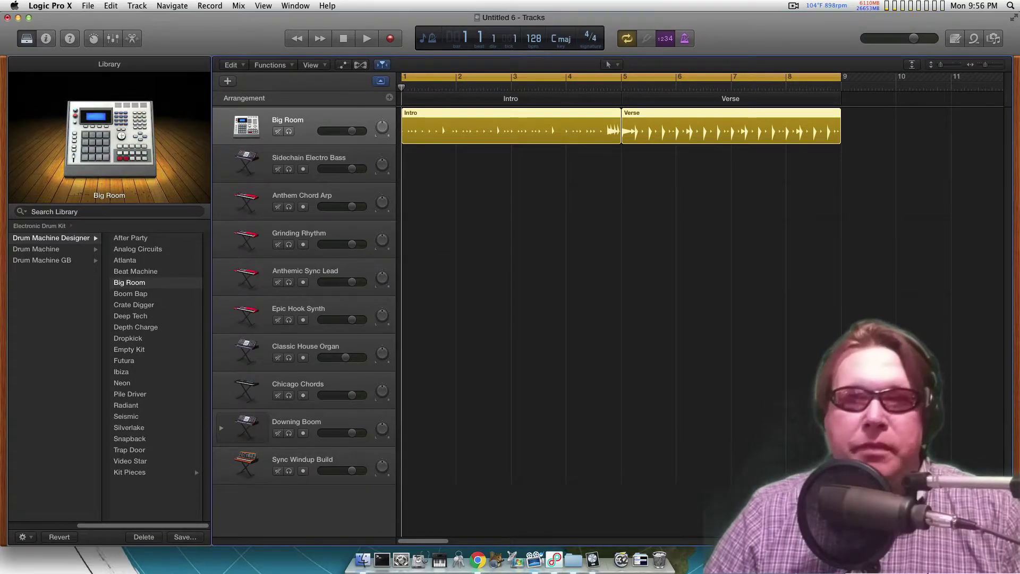
key("space")
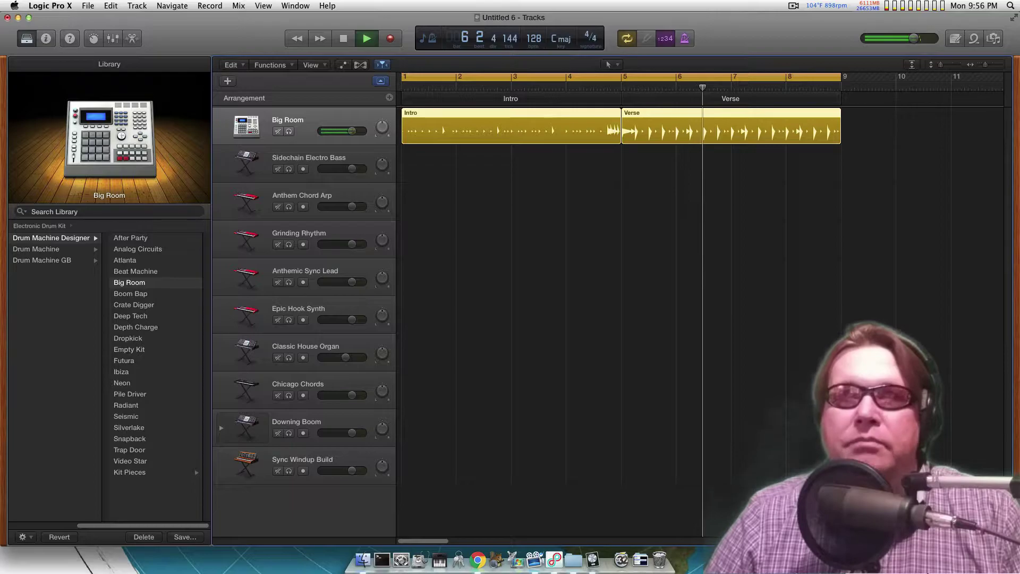
key("space")
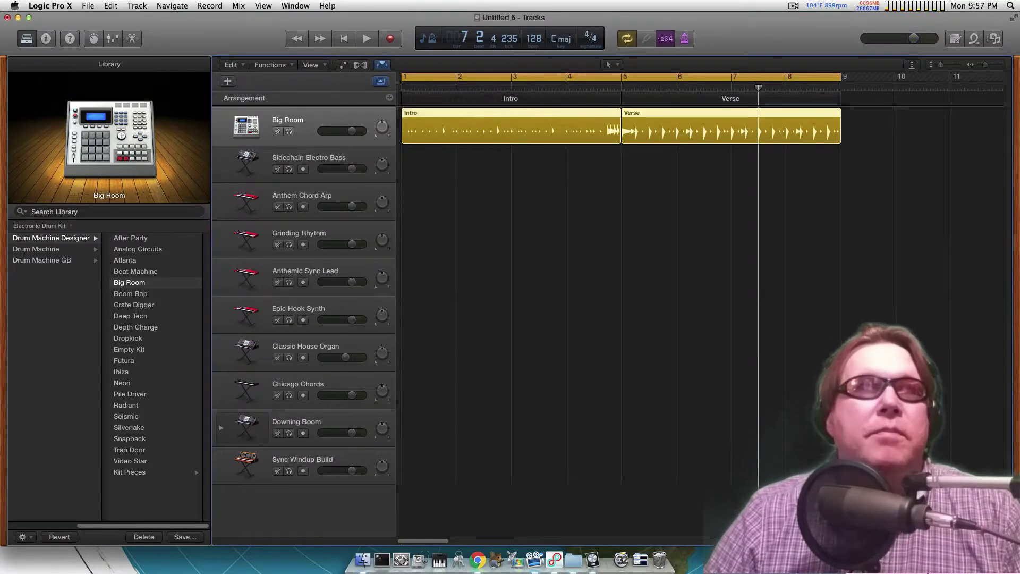
Shorten the cycle range to the Verse section, starting at bar 5 and ending at bar 9, and start playback
left_click_drag(404, 79, 623, 79)
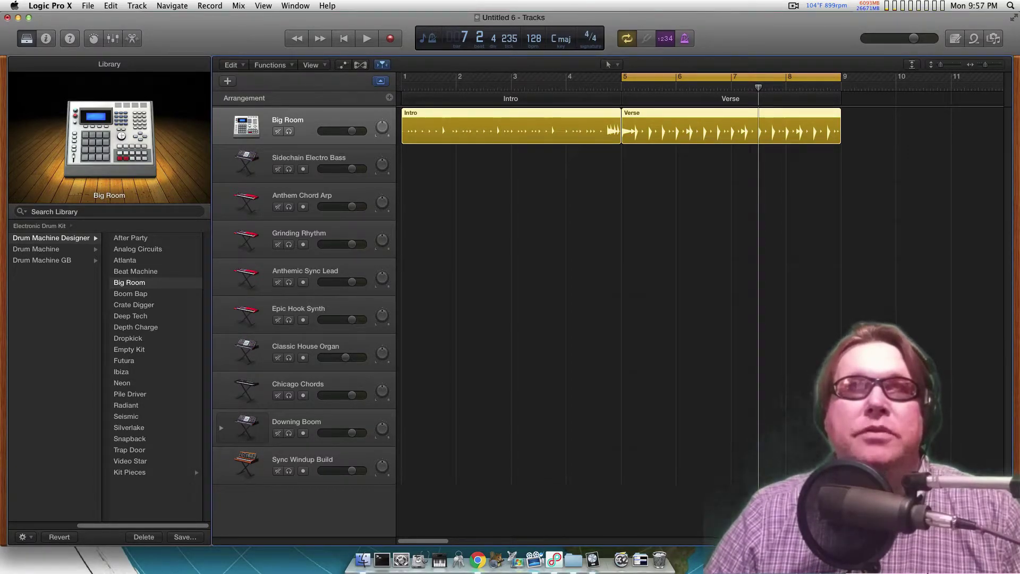
mouse_move(622, 76)
left_mouse_down()
mouse_move(608, 76)
mouse_move(621, 77)
left_mouse_up()
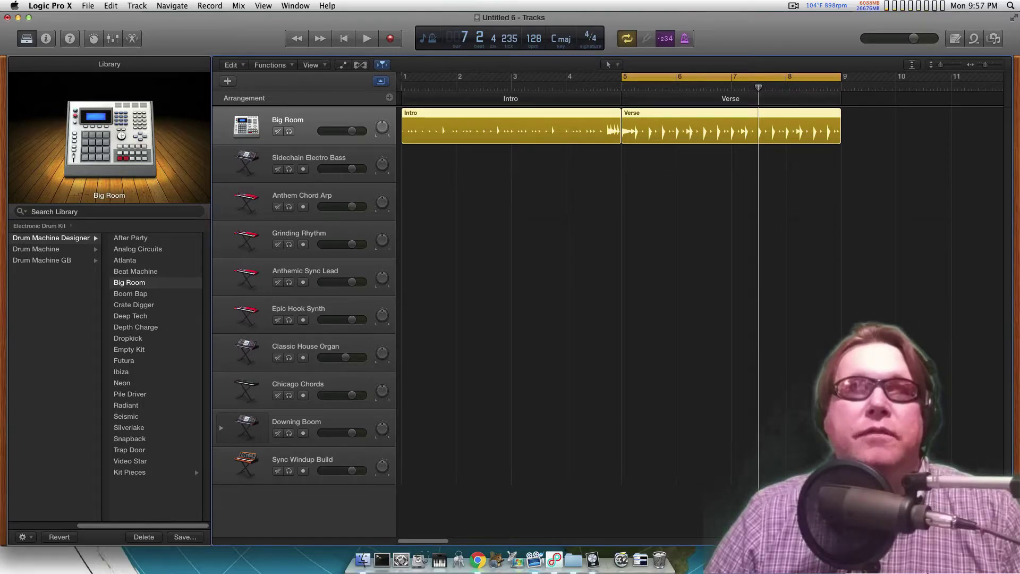
key("space")
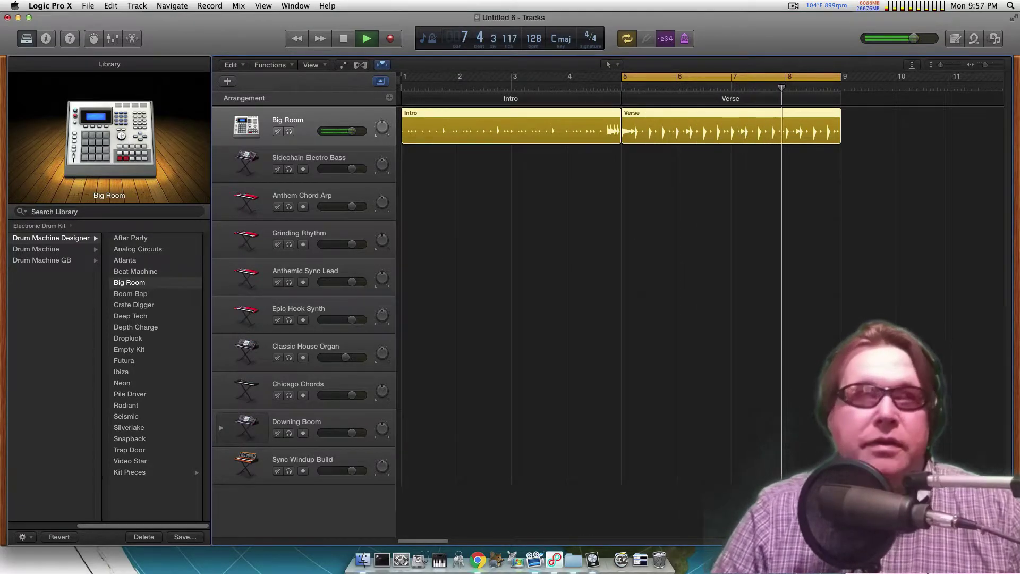
Select the Chicago Chords track to play along with the looped Verse, then stop playback and close the project
left_click(246, 390)
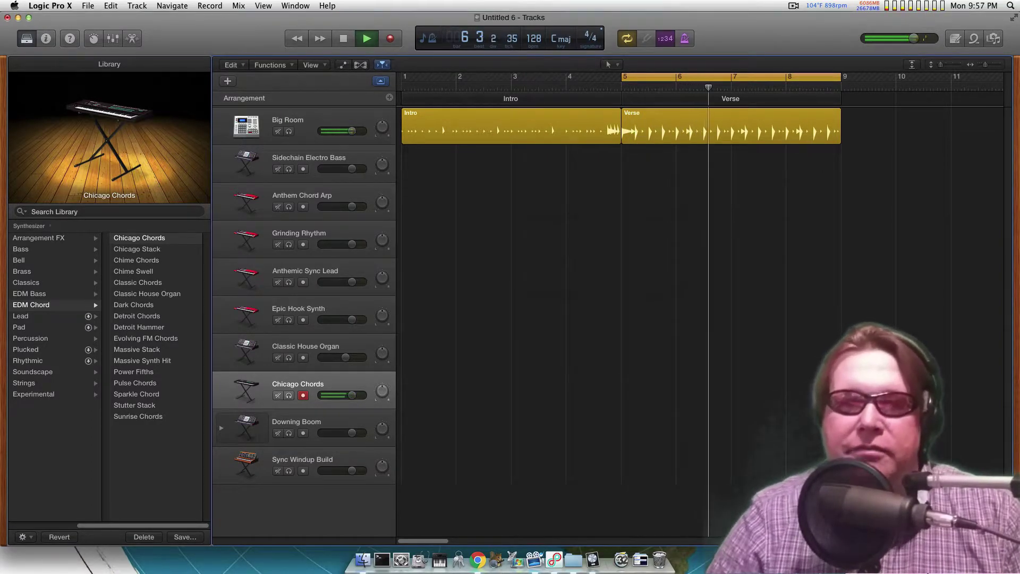
key("space")
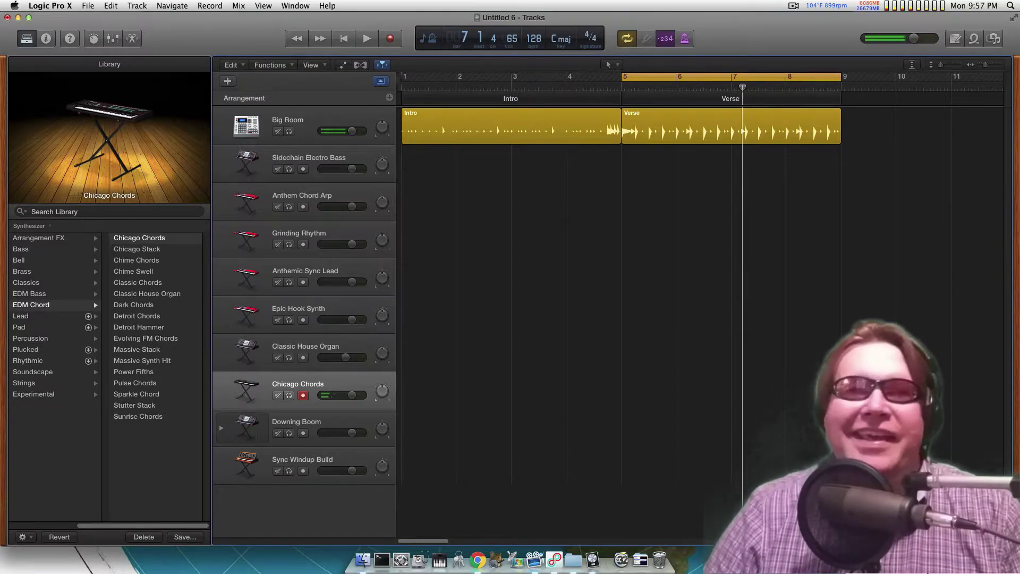
left_click(299, 233)
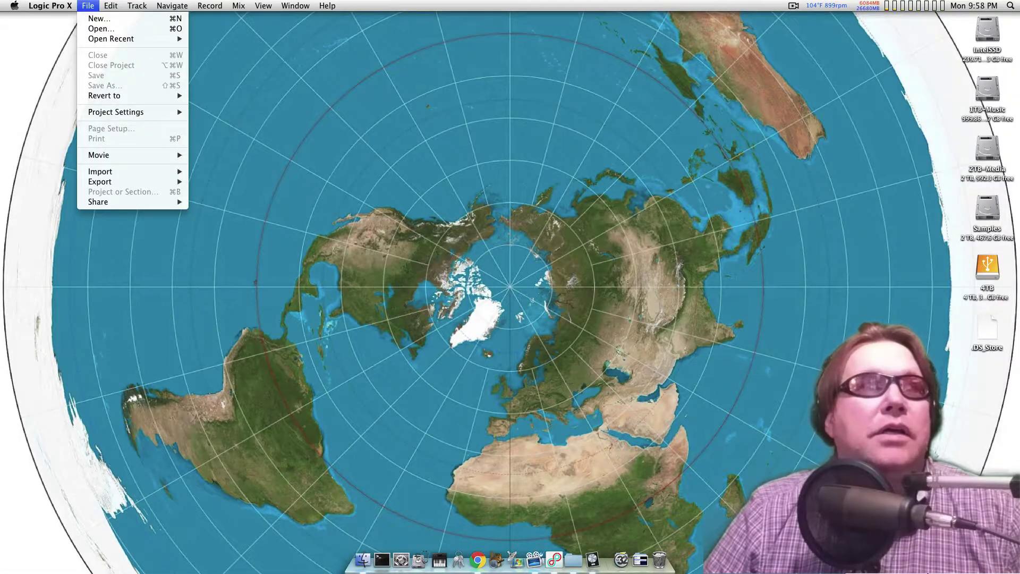
Open the General preferences and move the Preferences window to the middle of the screen
left_click(50, 6)
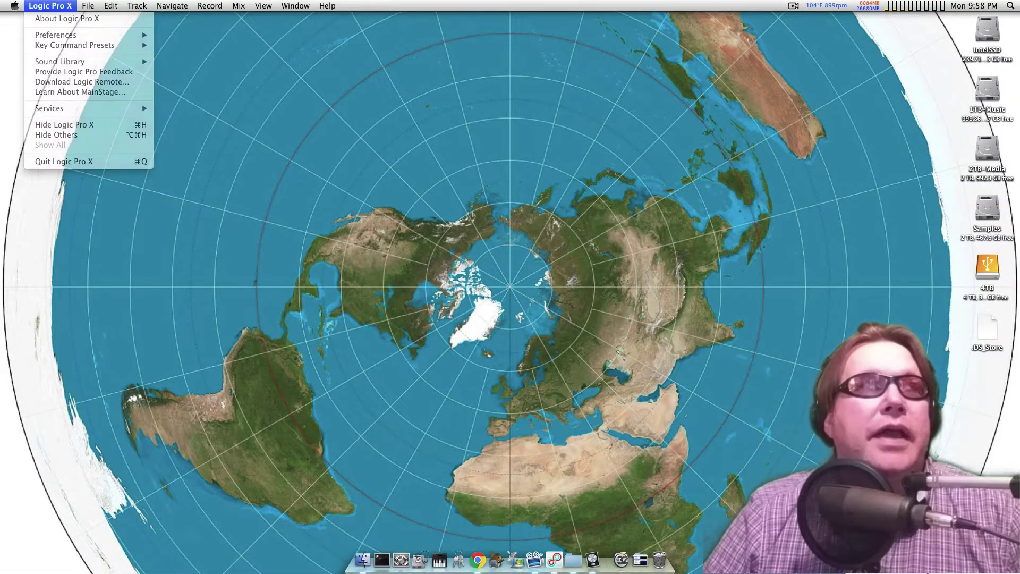
left_click(50, 5)
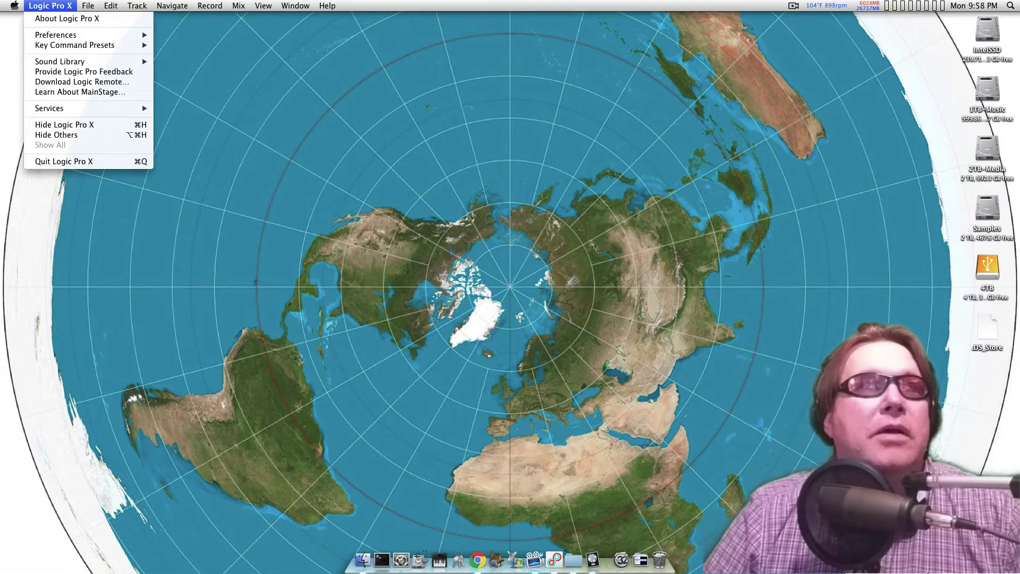
mouse_move(88, 35)
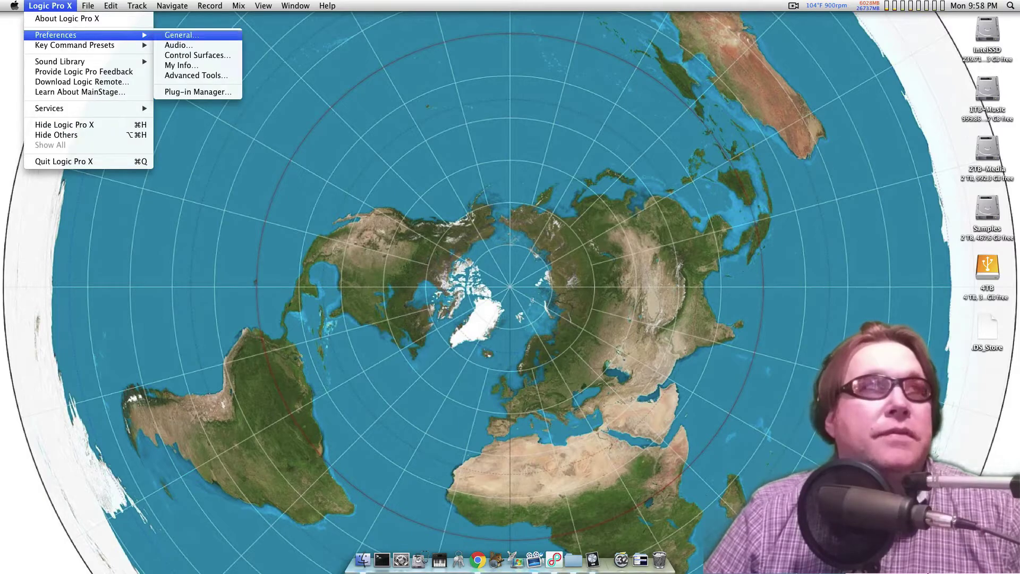
key("Up")
key("Return")
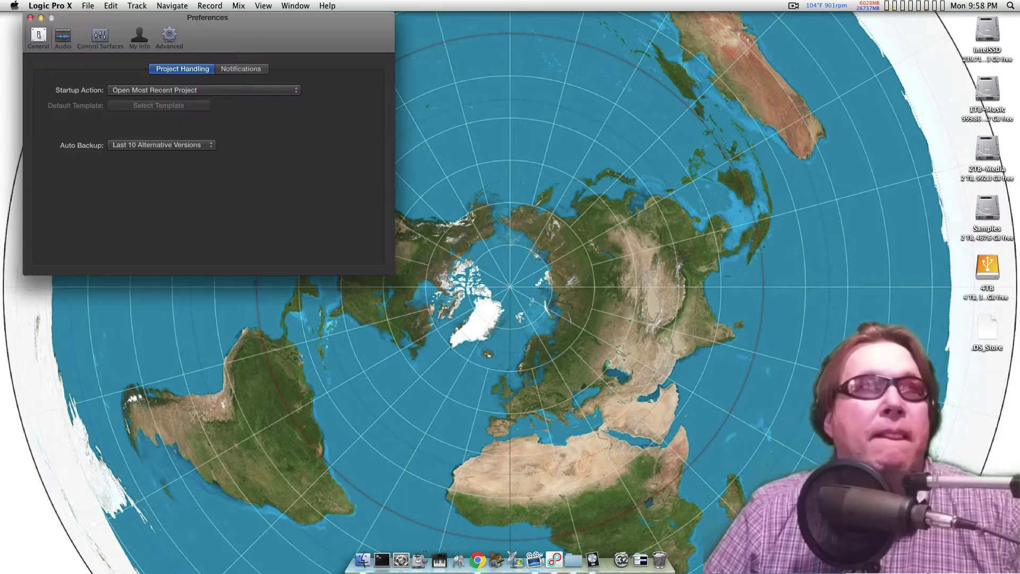
left_click_drag(211, 18, 607, 158)
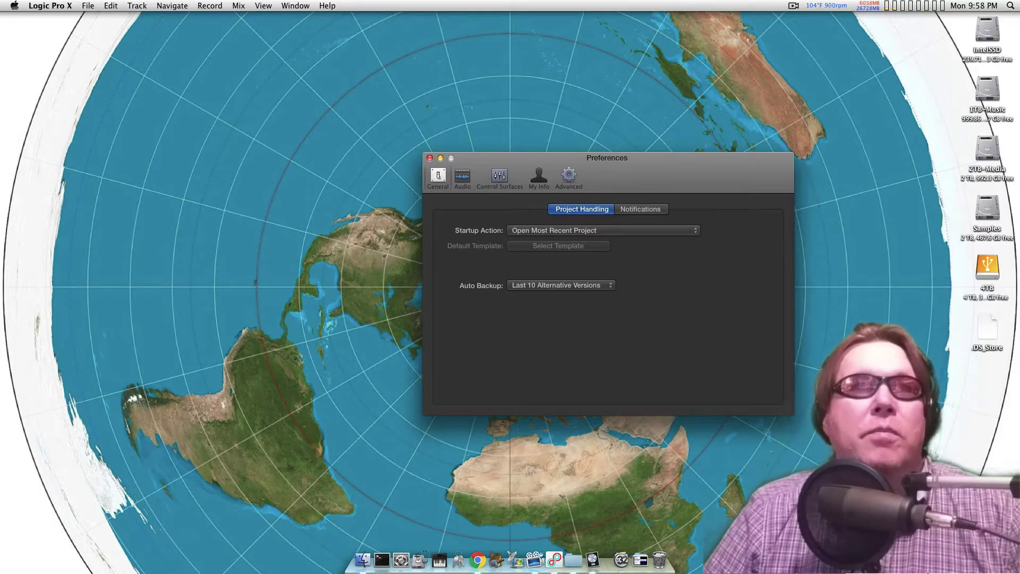
left_click_drag(607, 158, 588, 177)
Set the Startup Action for project handling to Do Nothing
left_click(585, 249)
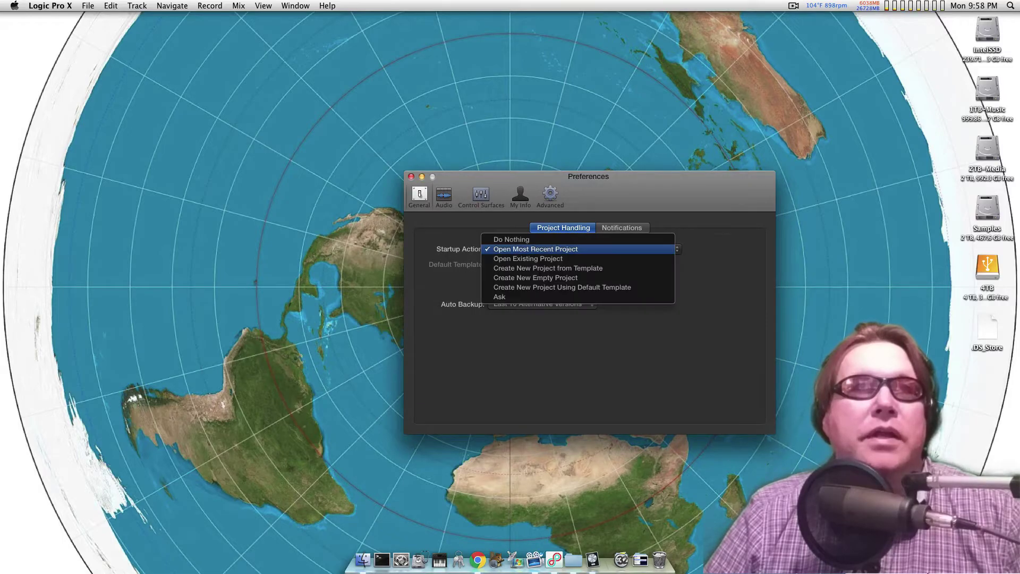
key("Up")
key("Return")
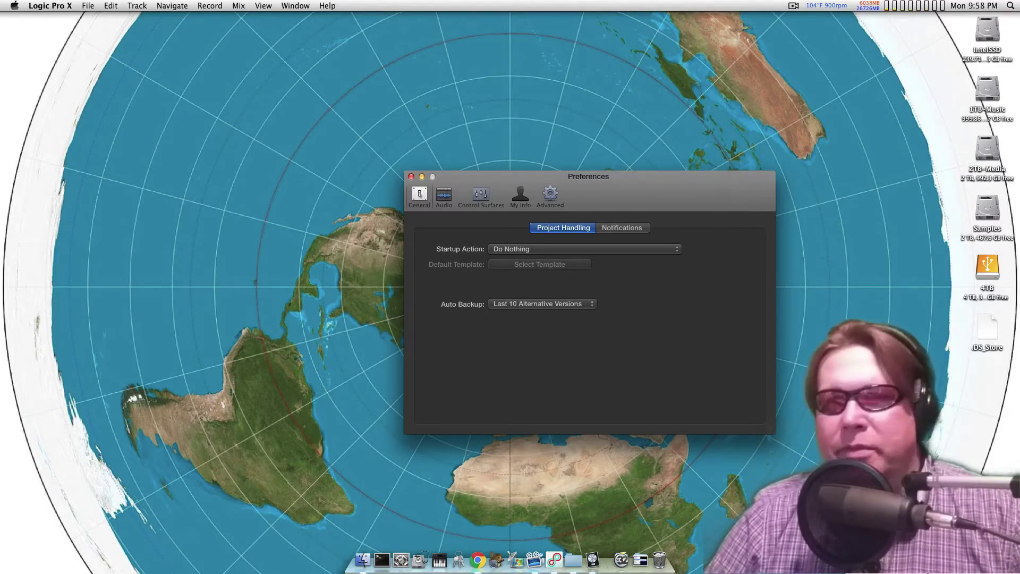
left_click(585, 248)
left_click(585, 249)
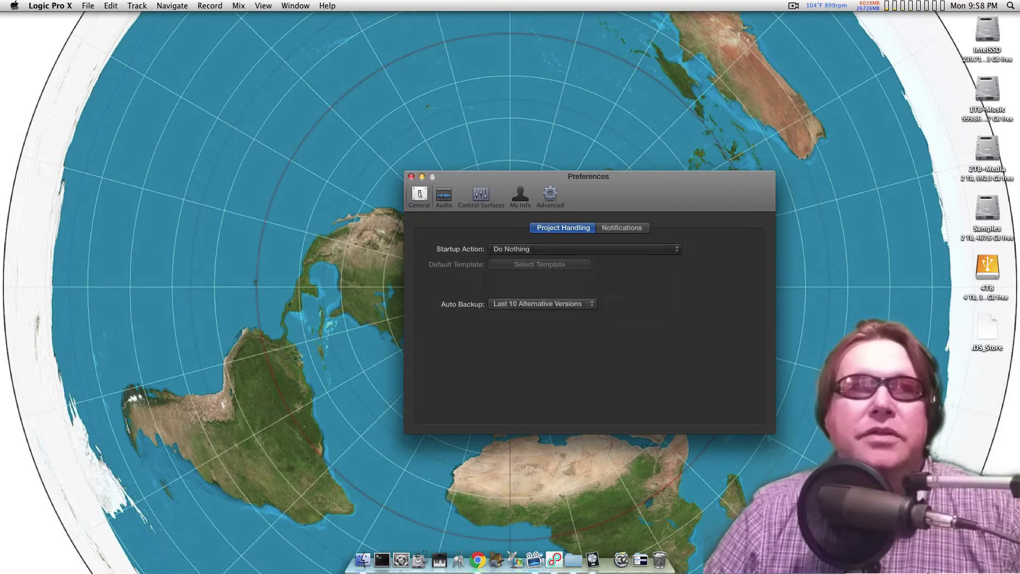
Review the Notifications preferences and the available Auto Backup options without changing them
left_click(621, 228)
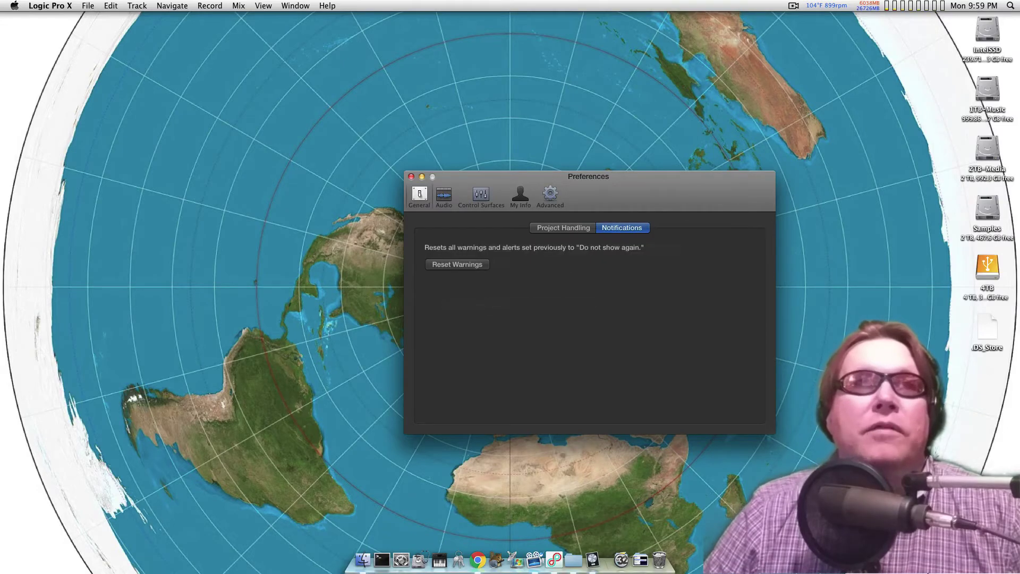
left_click(419, 196)
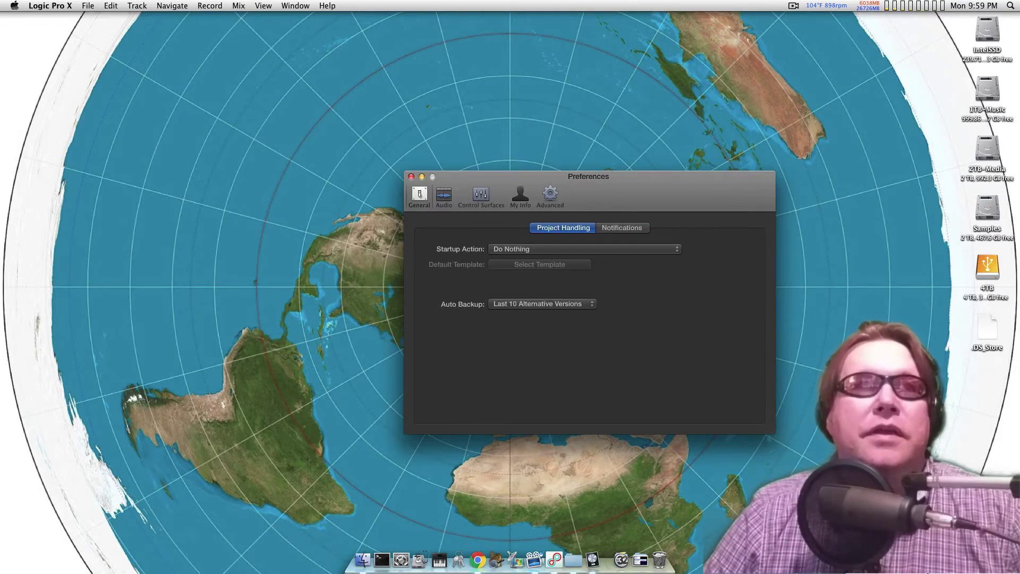
left_click(542, 304)
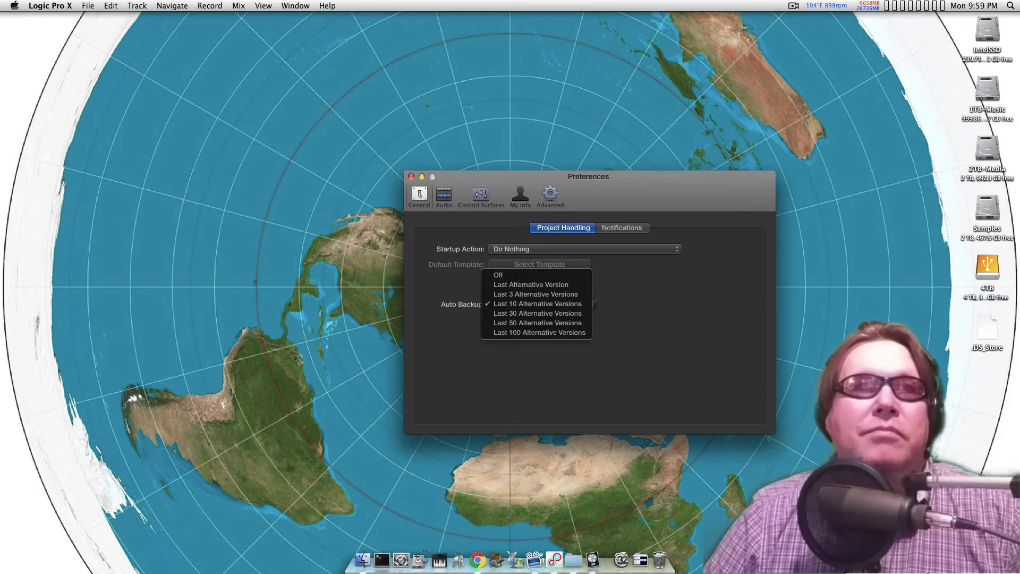
key("Escape")
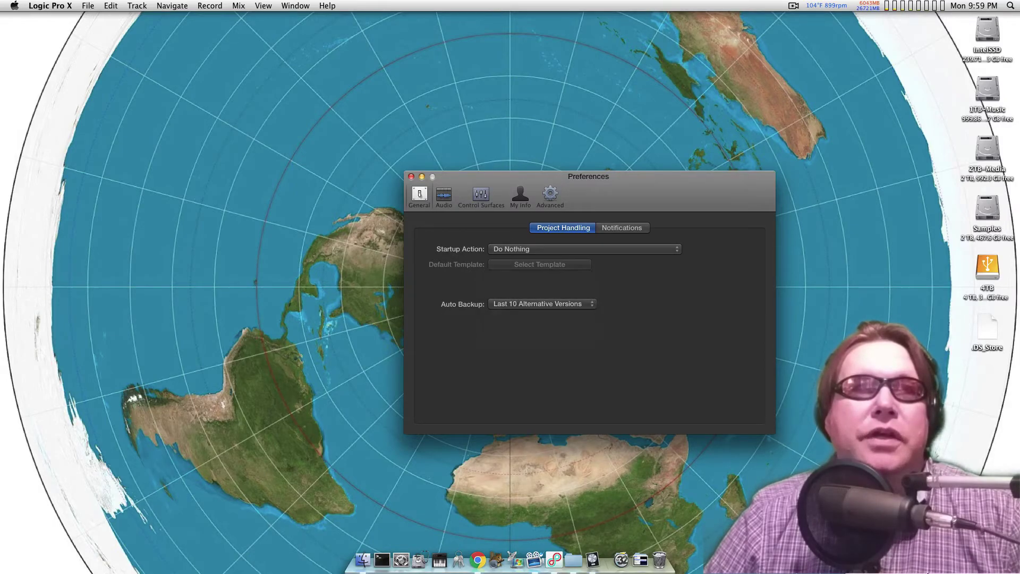
Set the I/O Buffer Size to 512 samples in the audio device preferences
left_click(444, 196)
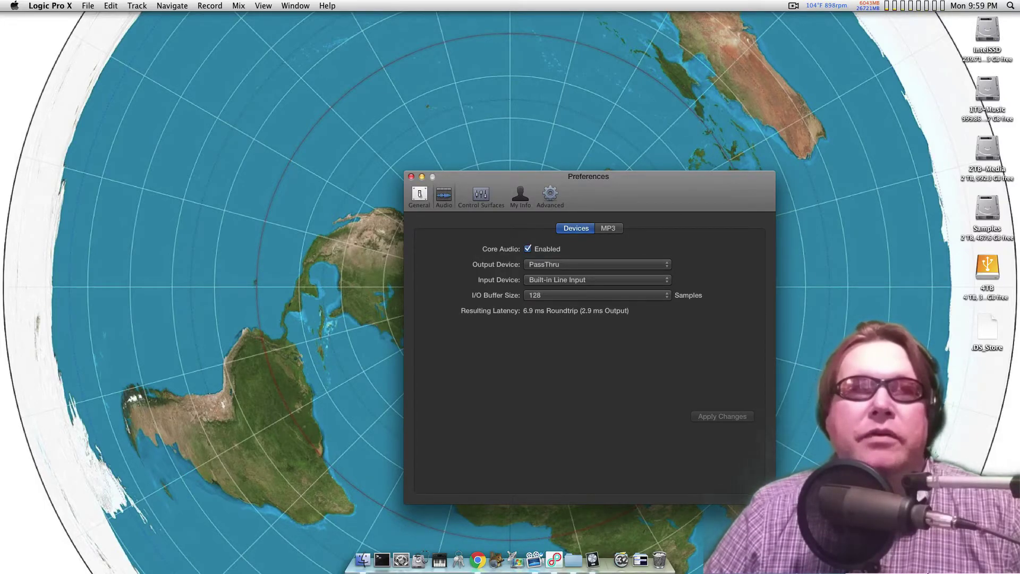
left_click(595, 295)
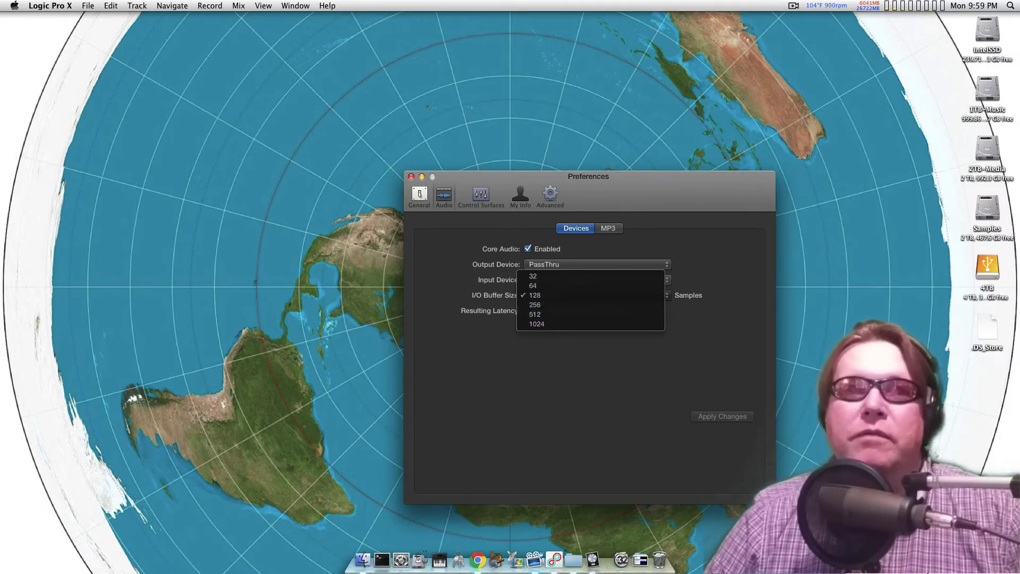
left_click(534, 314)
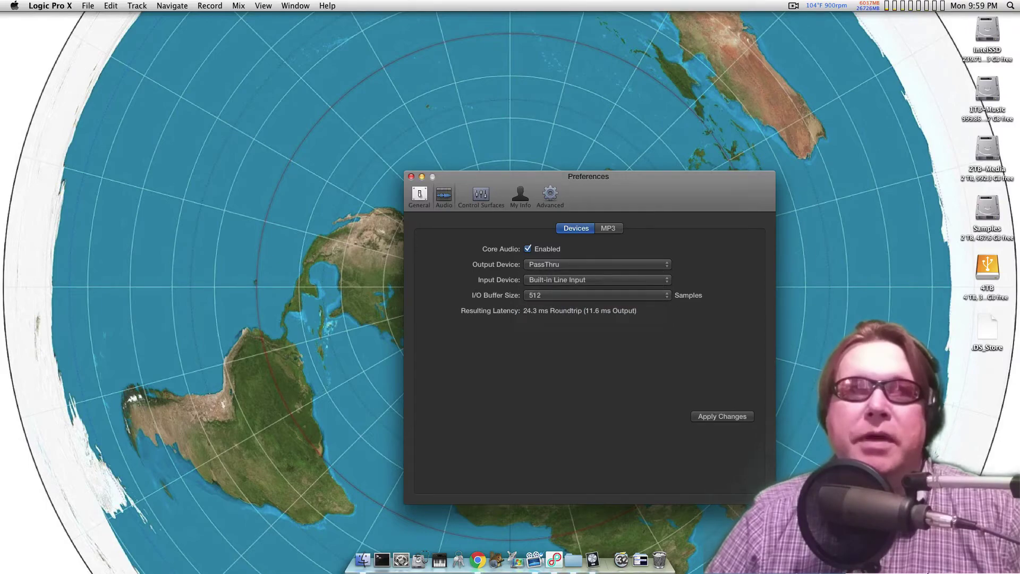